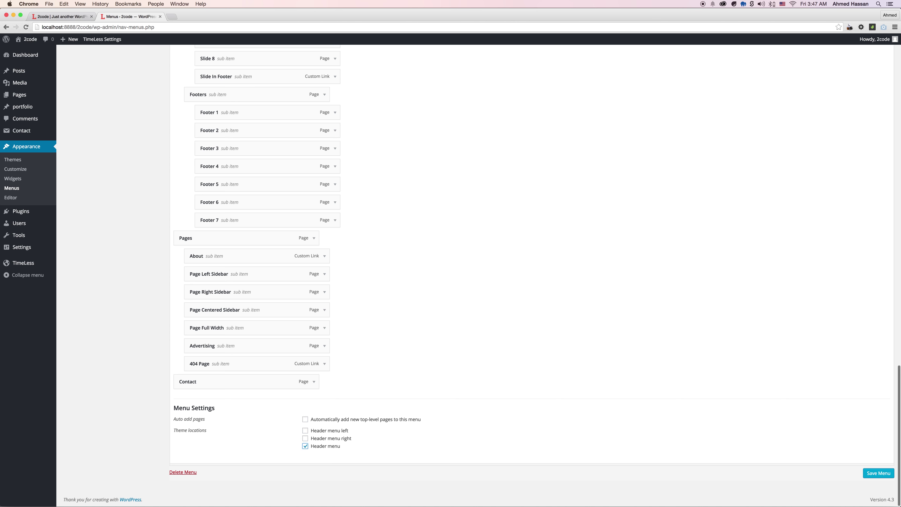
Save the menu with the Header menu location and reload the site's front page to check its navigation
click(888, 470)
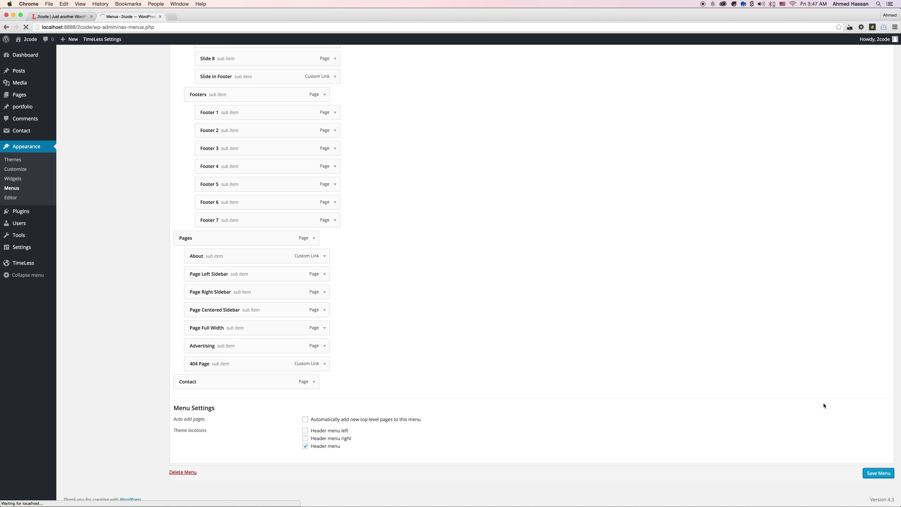
key(super+alt+Left)
key(super+r)
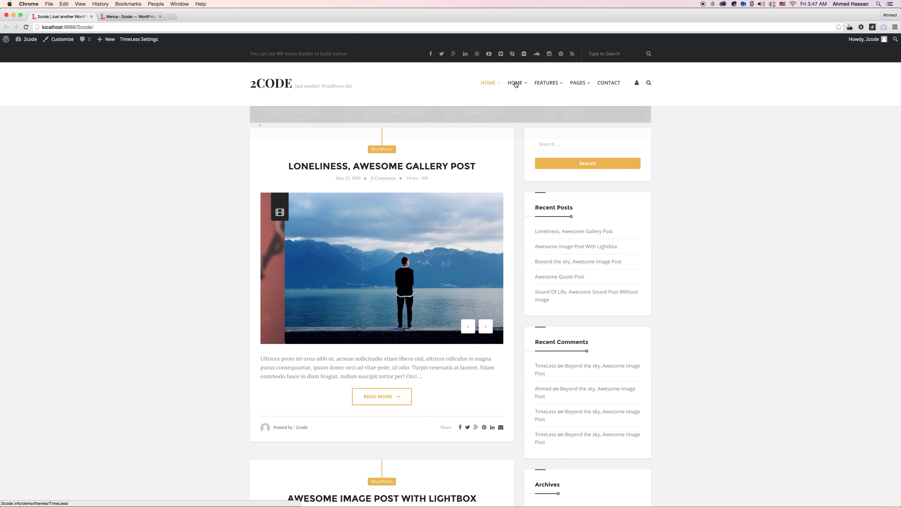
mouse_move(520, 85)
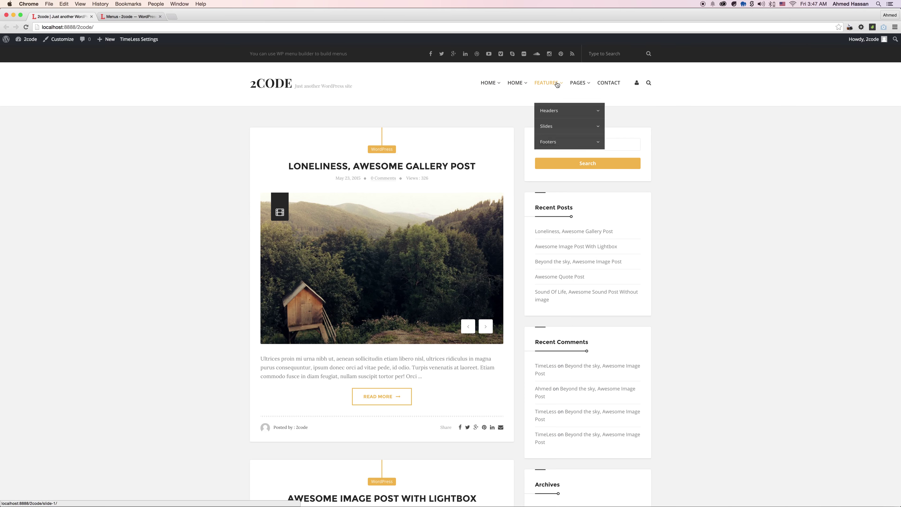
Return to the menu editor and remove the duplicate top-level Home item above Features and its first Home sub-item
key(ctrl+Tab)
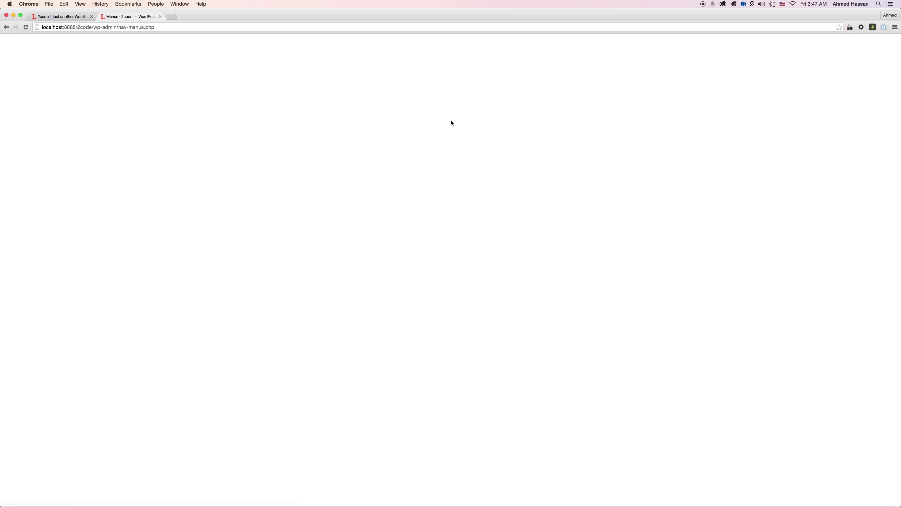
scroll(304, 231, down, 15)
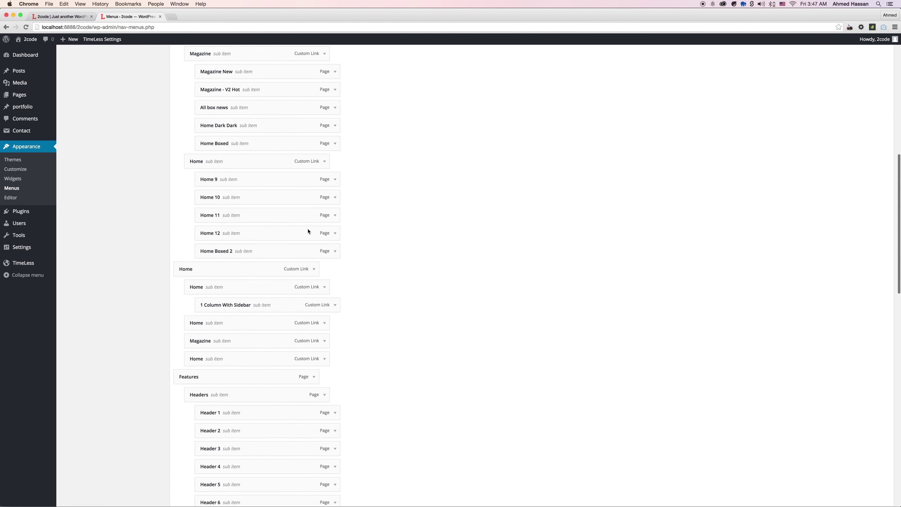
scroll(306, 229, up, 4)
click(325, 173)
click(325, 138)
click(334, 119)
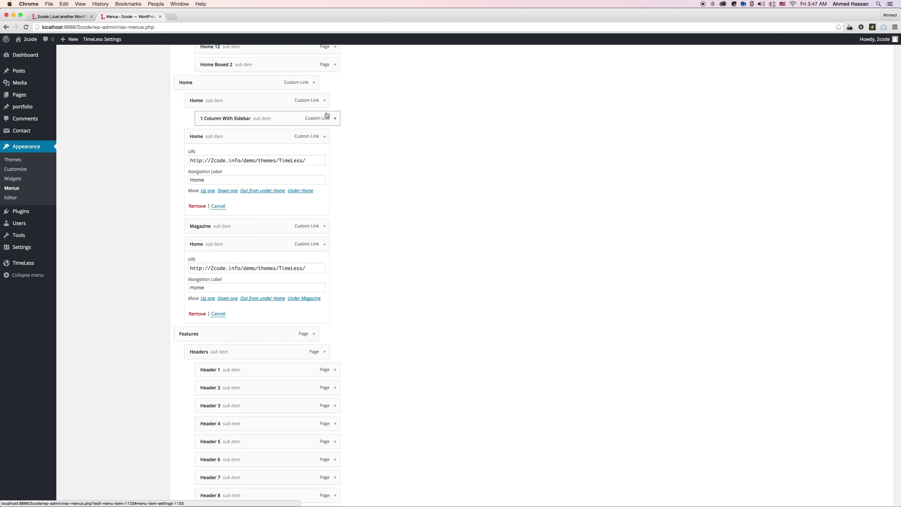
click(325, 101)
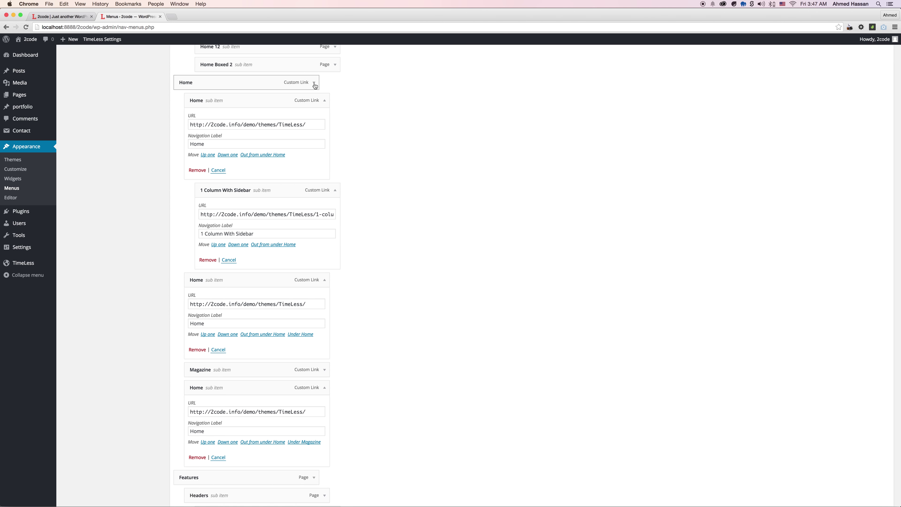
click(282, 88)
click(186, 152)
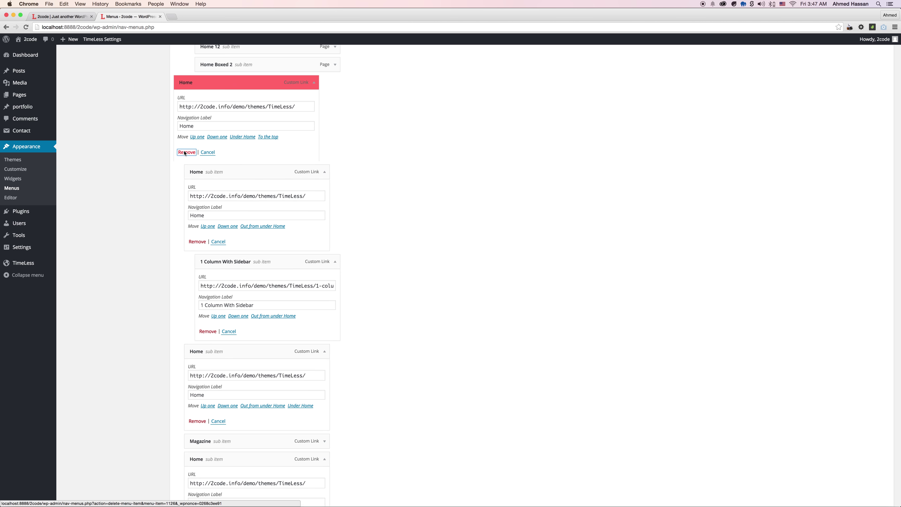
click(186, 153)
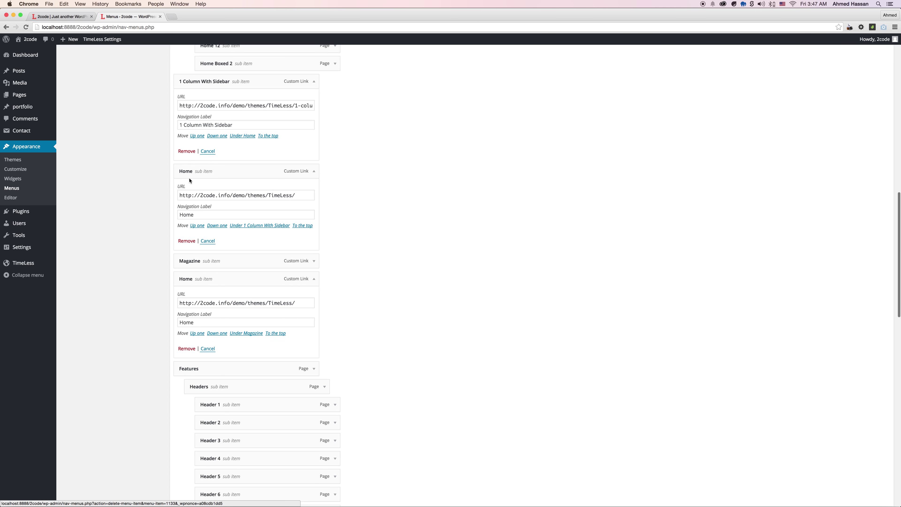
Remove the remaining duplicates above Features: 1 Column With Sidebar, Home, Magazine and the last Home item
click(187, 151)
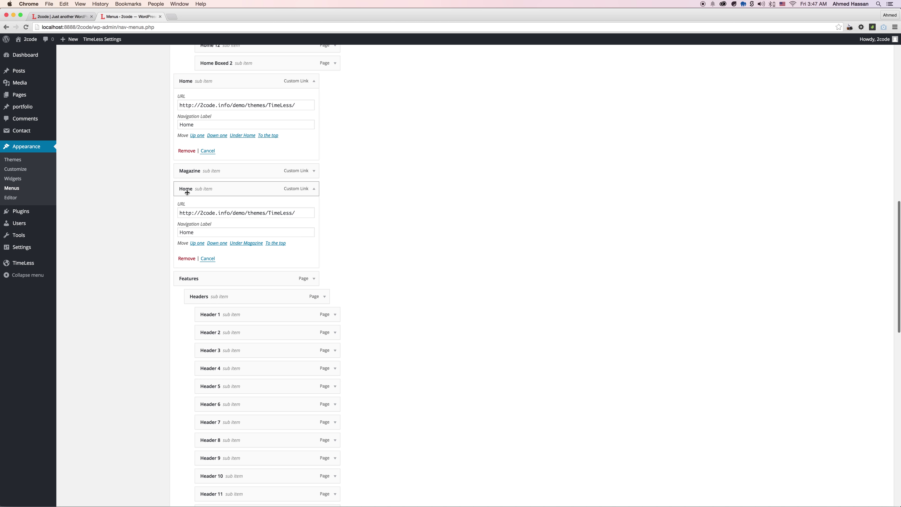
click(187, 151)
click(312, 81)
click(187, 151)
scroll(370, 213, up, 4)
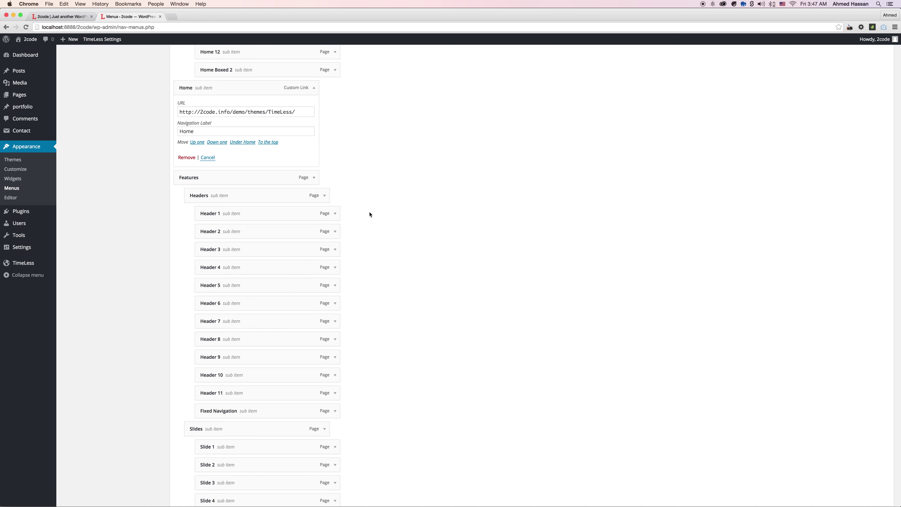
click(186, 215)
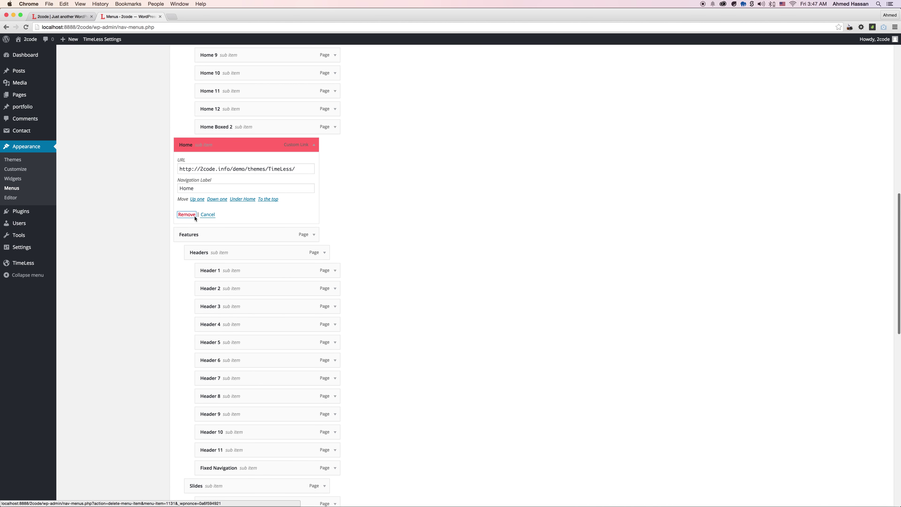
Save the menu and reload the site's front page to check the cleaned-up navigation
scroll(395, 219, up, 10)
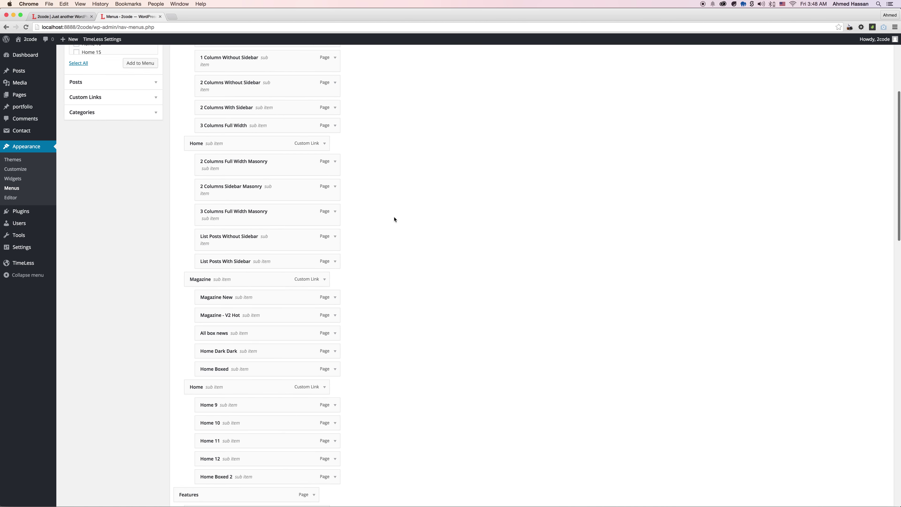
scroll(394, 219, down, 20)
click(878, 472)
key(super+1)
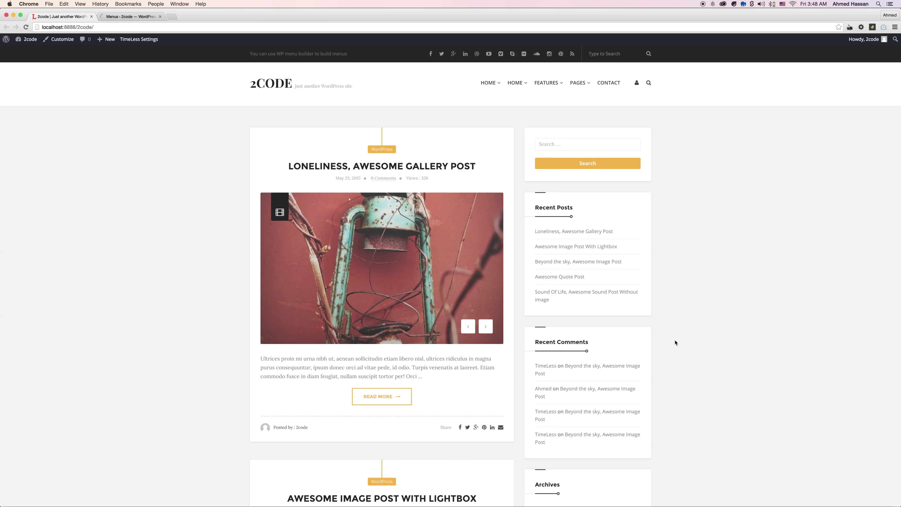
key(super+r)
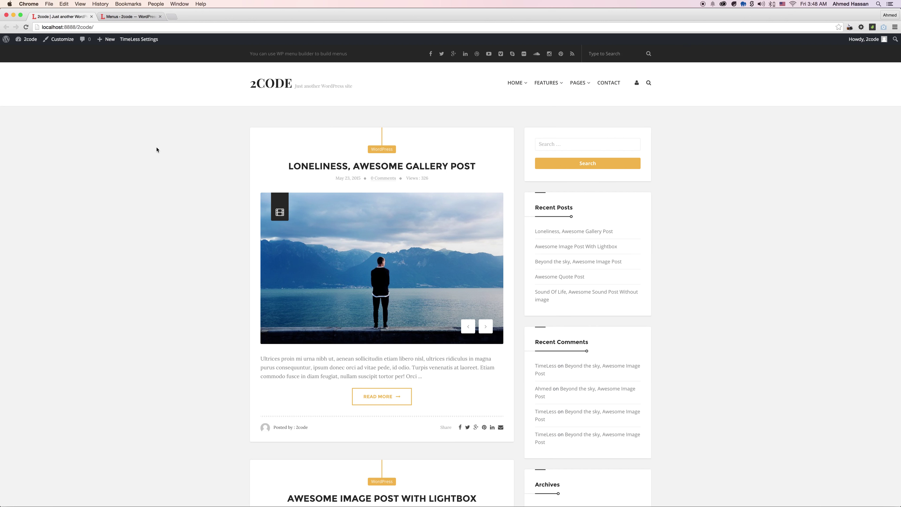
Open the Top header menu for editing in the menu editor
key(super+alt+Right)
click(158, 113)
click(160, 119)
click(188, 113)
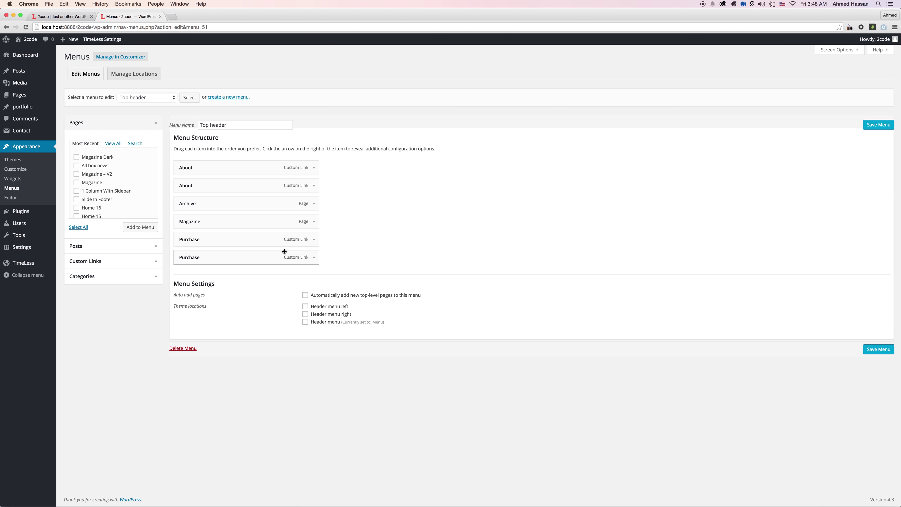
Remove the second Purchase item and the second About item from the Top header menu
click(315, 257)
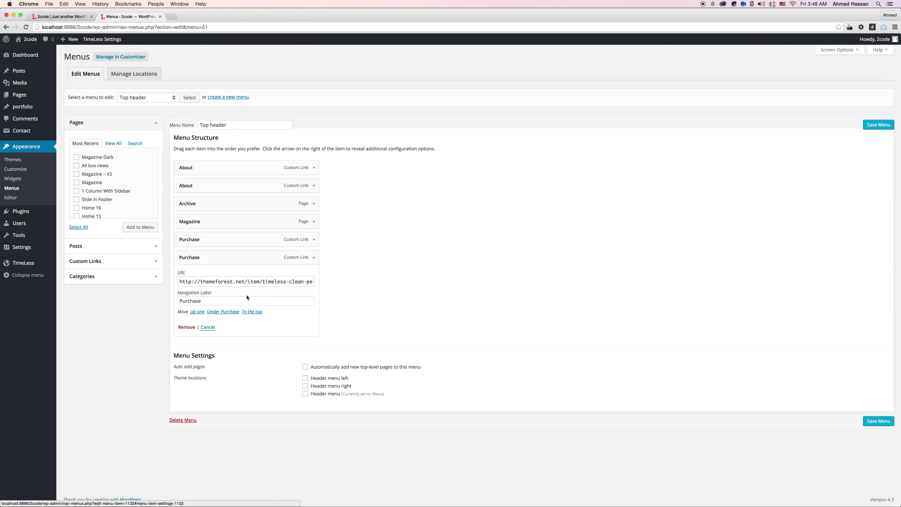
click(190, 328)
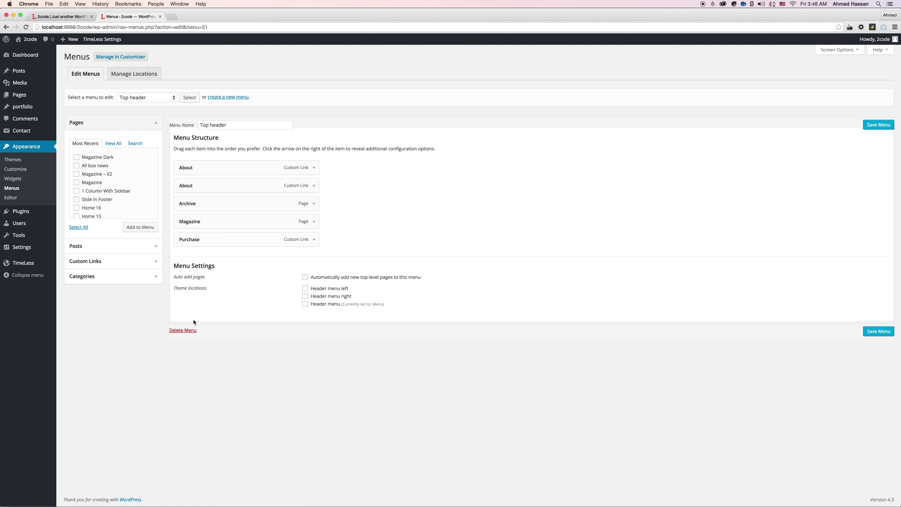
click(314, 185)
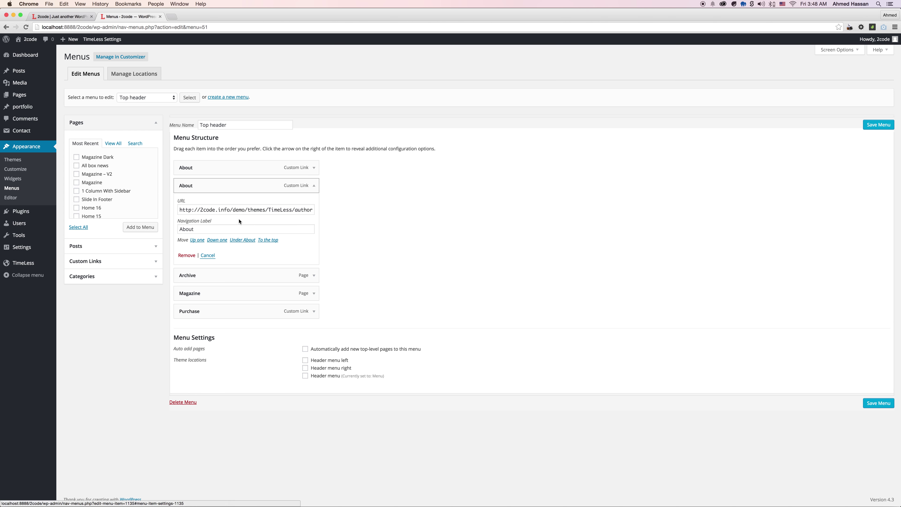
click(187, 256)
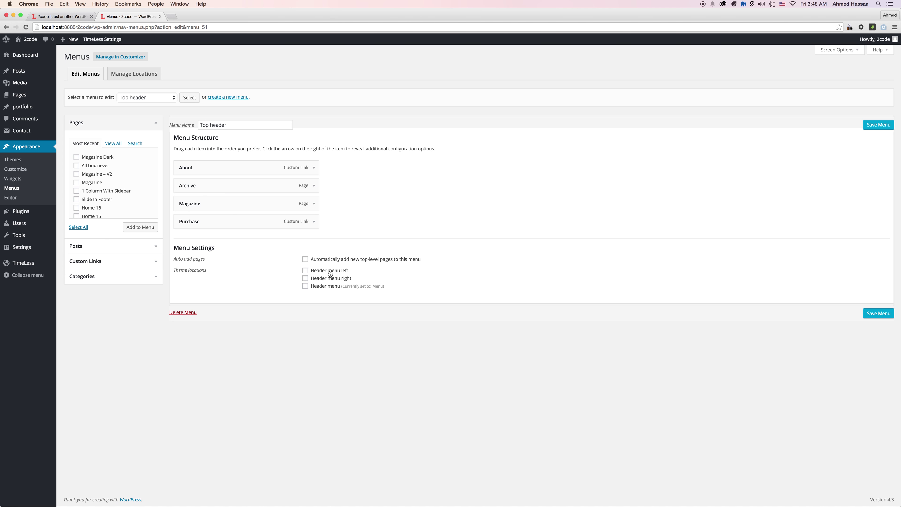
Save the Top header menu with the Header menu left and Header menu right locations and reload the front page
click(875, 315)
key(super+1)
key(super+r)
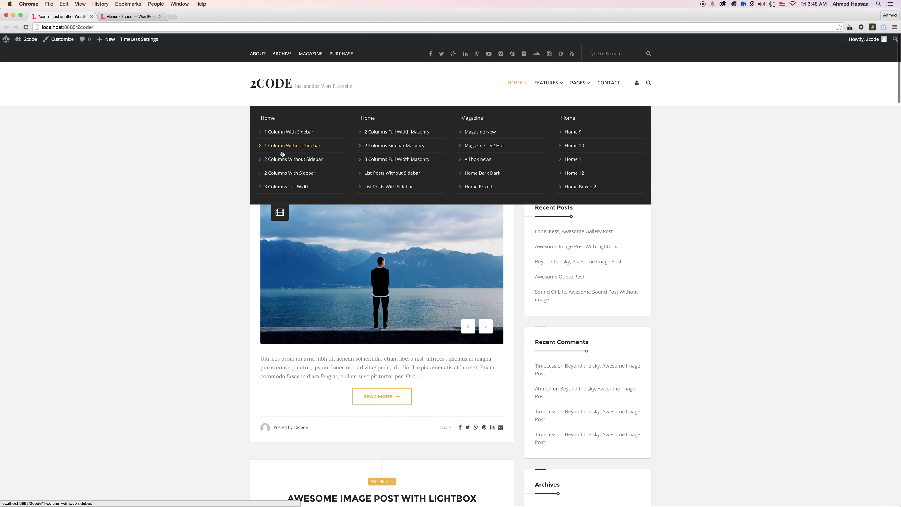
Enable the CSS Classes advanced property in the menu editor and open Menu (Header menu) for editing
key(super+alt+Right)
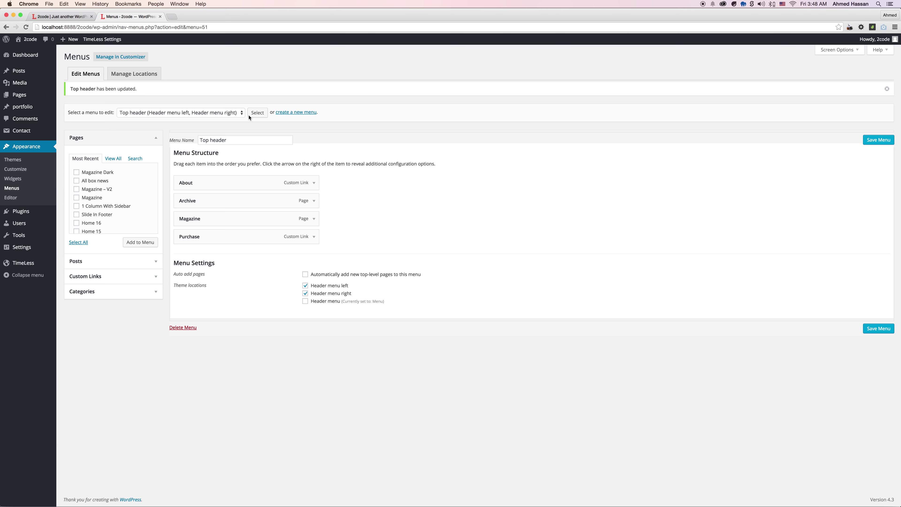
click(832, 52)
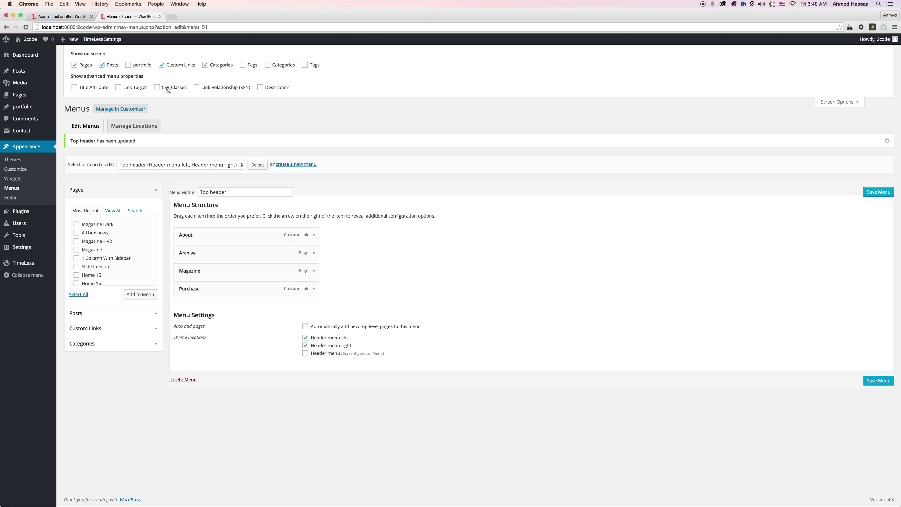
click(149, 165)
click(153, 158)
click(262, 170)
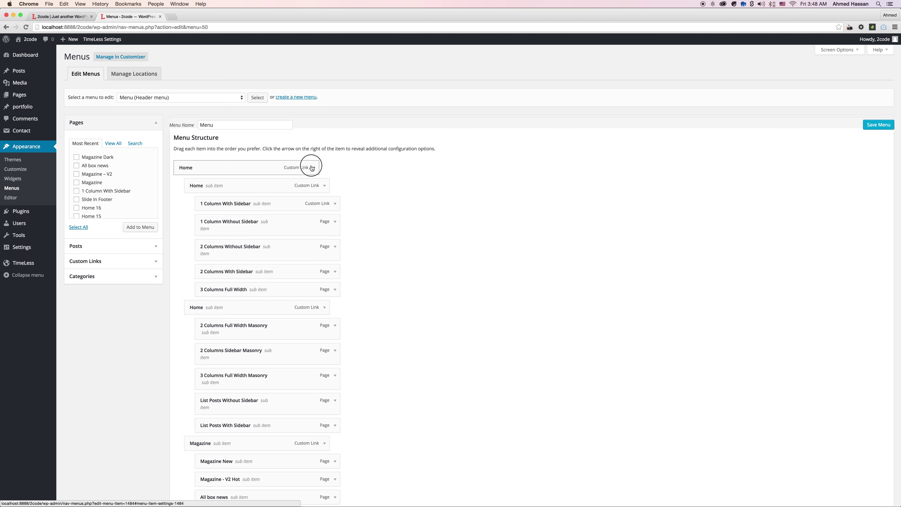
Examine the CSS classes of the top-level Home item and of its first Home sub-item
click(312, 169)
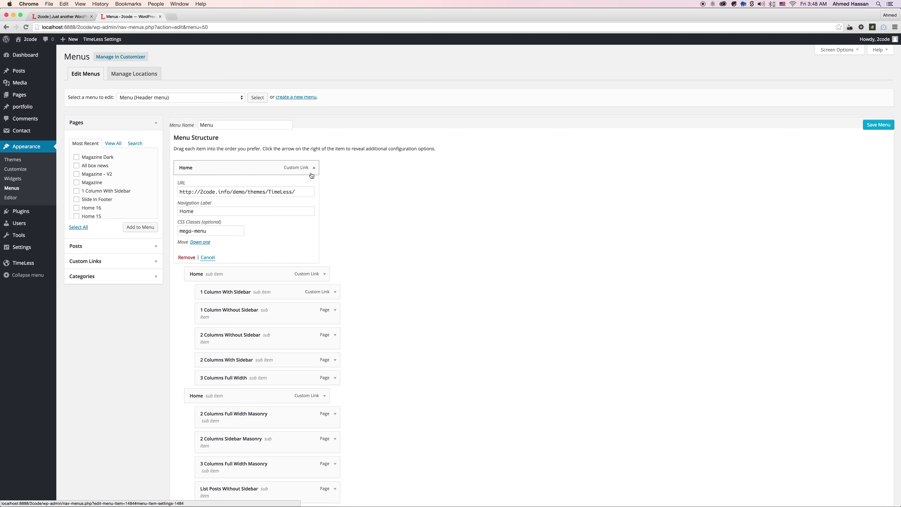
click(215, 232)
double_click(212, 231)
drag(206, 233, 184, 233)
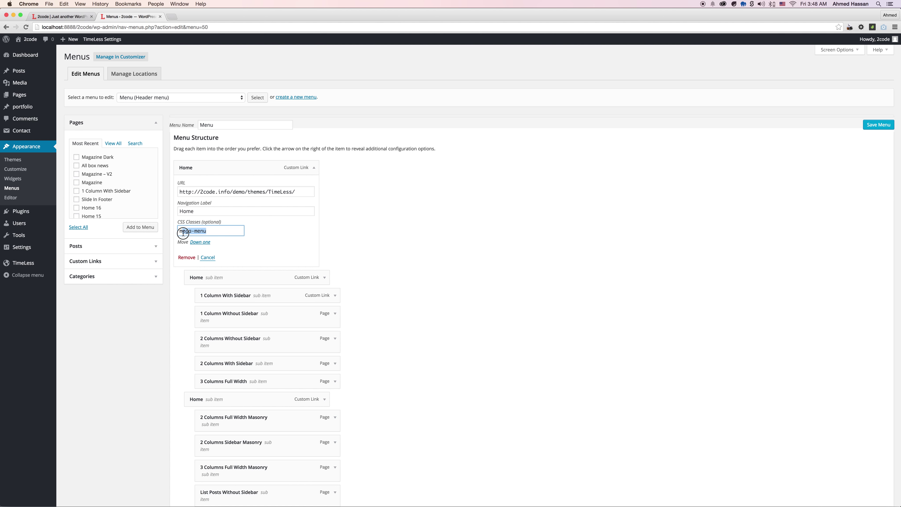
scroll(390, 263, down, 2)
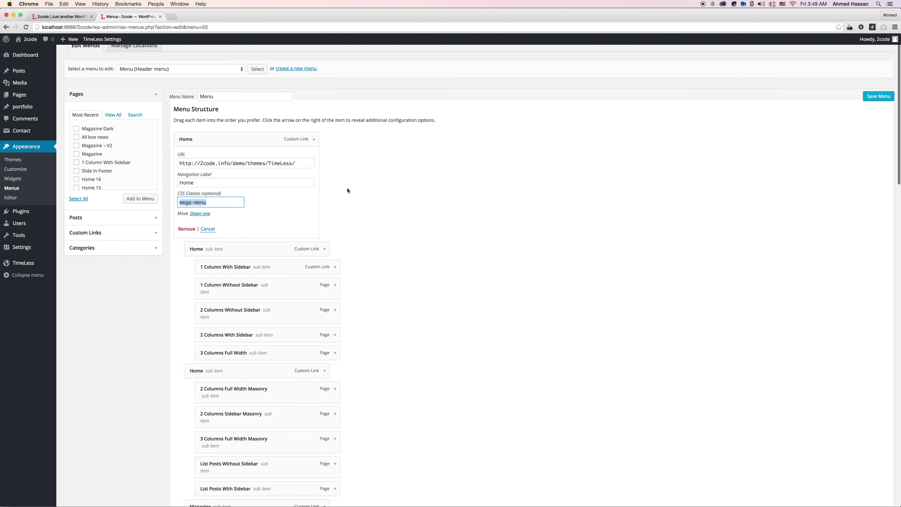
click(314, 134)
click(324, 153)
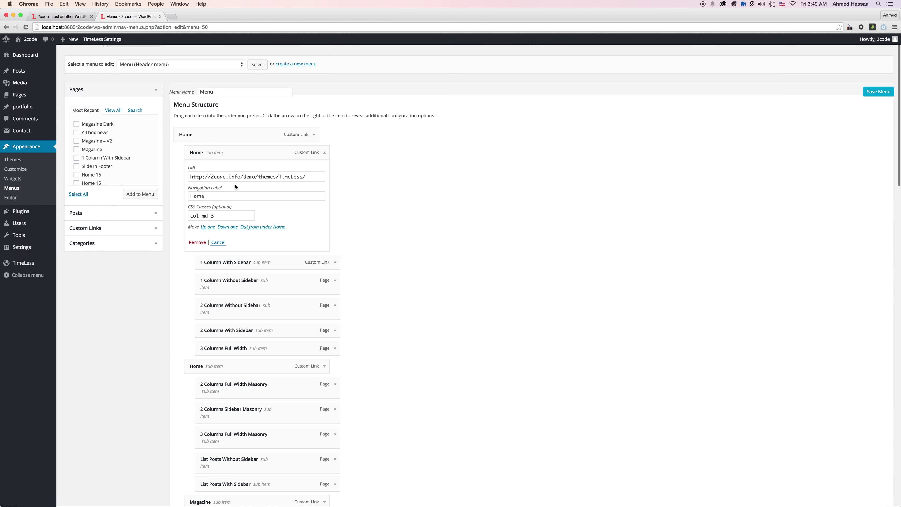
drag(221, 214, 167, 215)
click(314, 135)
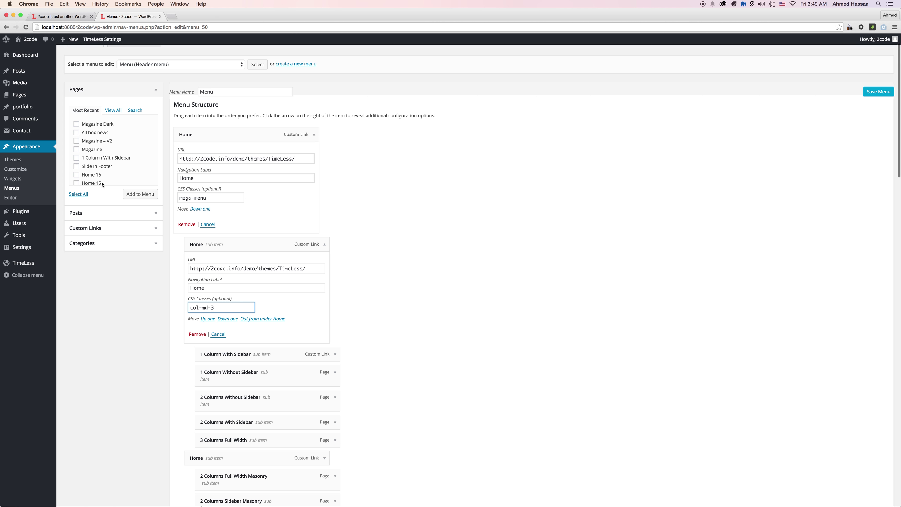
Search the pages for "home", add the Home page to the menu and set its CSS class to mega-menu
click(134, 110)
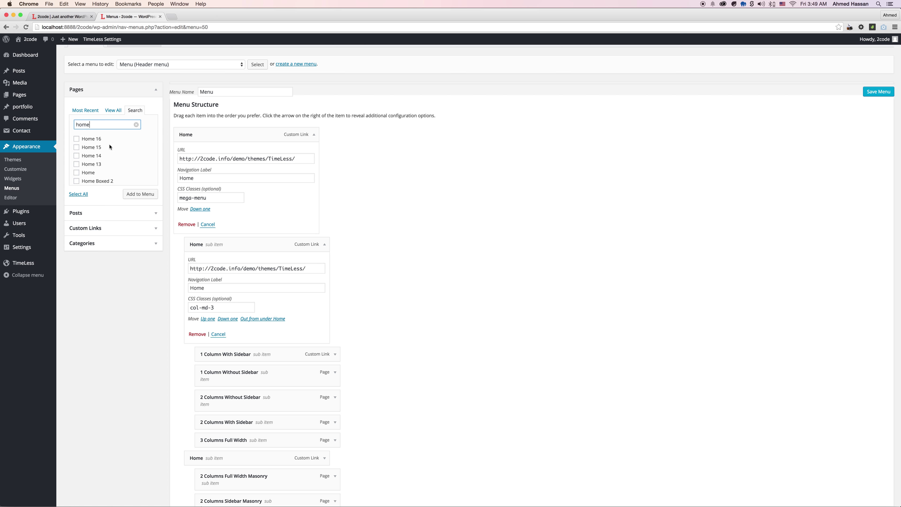
click(83, 174)
click(140, 194)
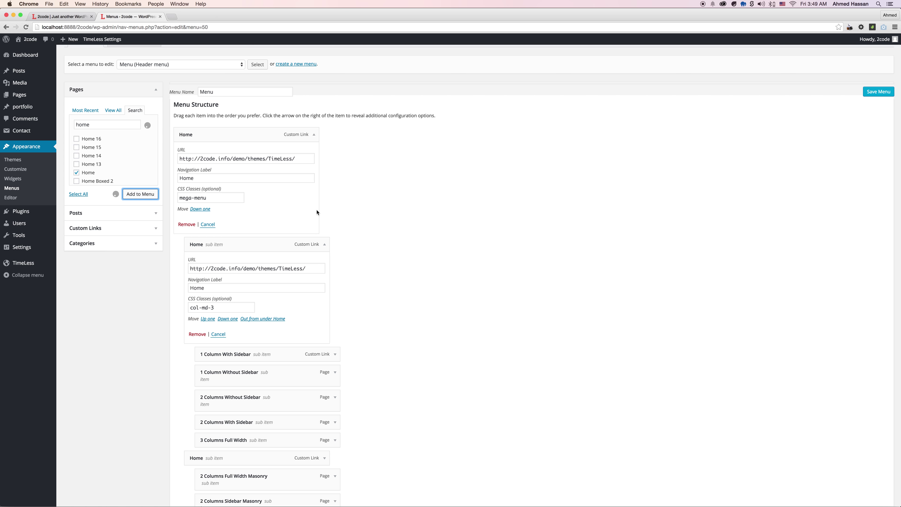
scroll(333, 218, down, 20)
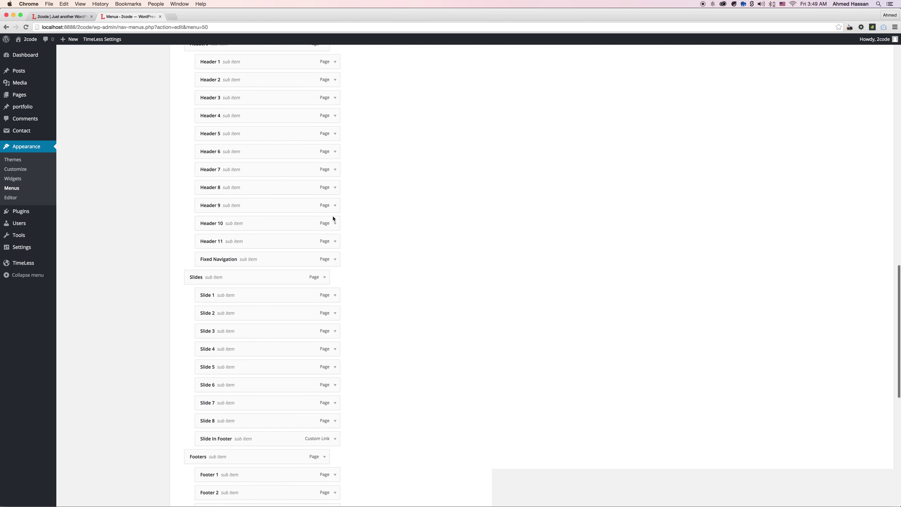
click(314, 382)
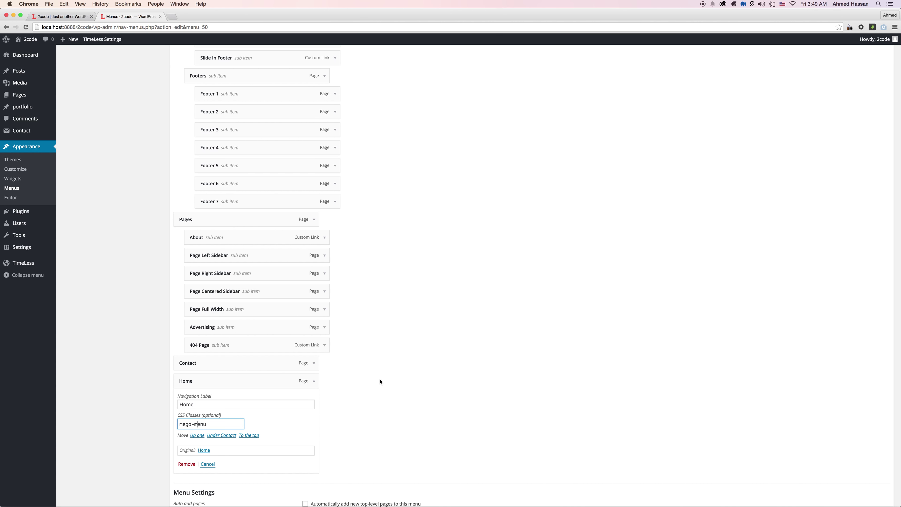
Add the Home 16, Home 15, Home 14 and Home 13 pages to the menu
scroll(382, 382, up, 20)
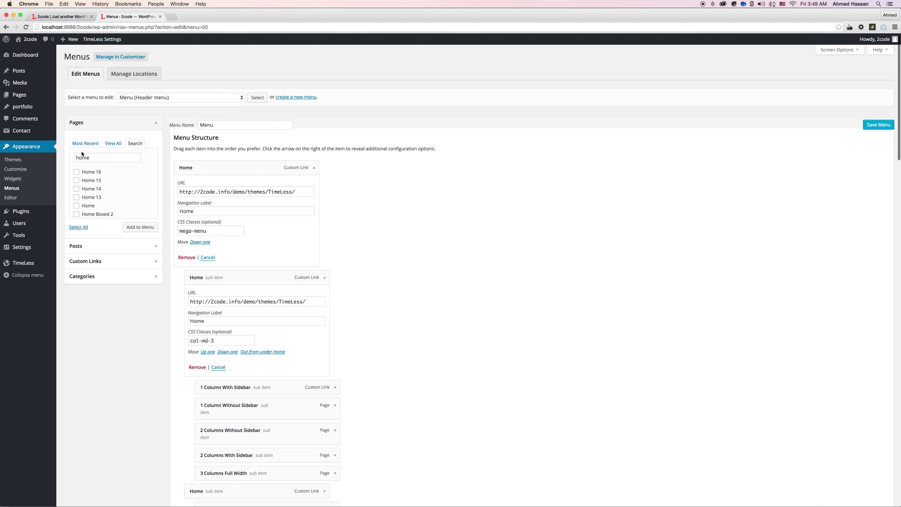
click(93, 180)
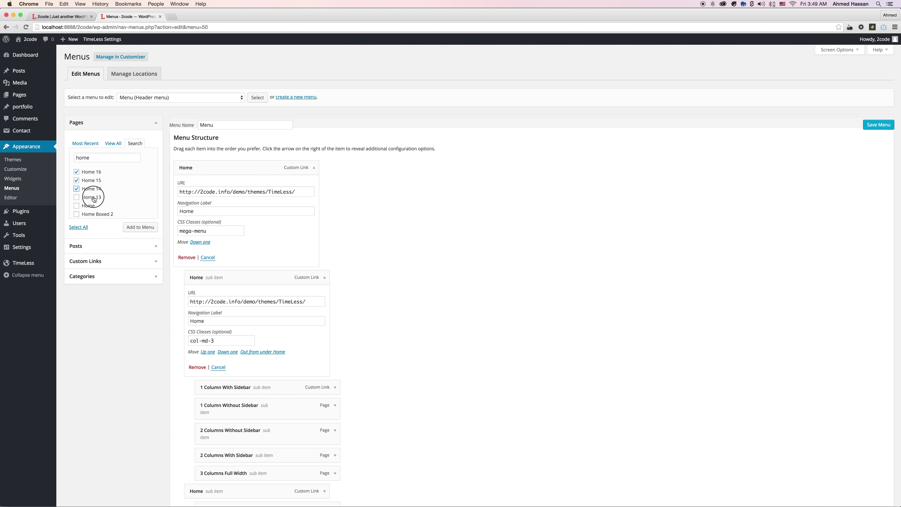
click(141, 227)
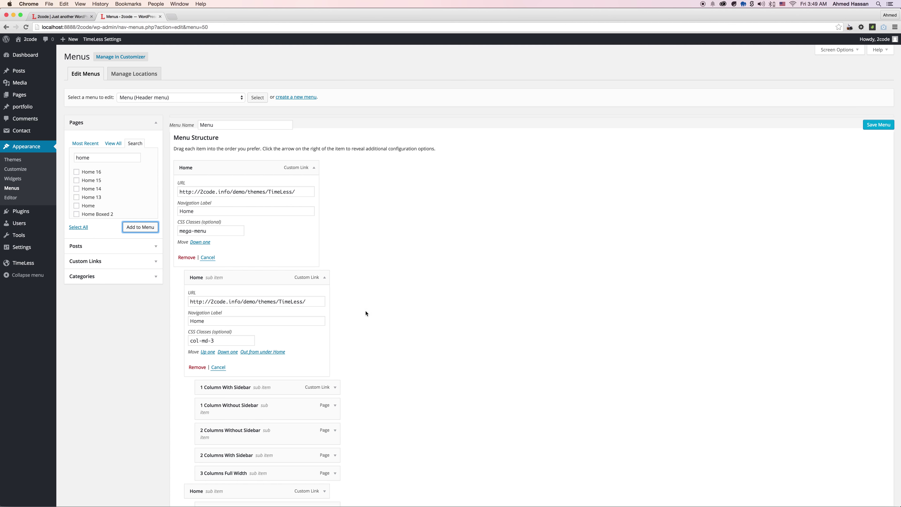
Set the CSS class of the new Home 16, Home 15, Home 14 and Home 13 items to col-md-3
click(229, 340)
scroll(389, 333, down, 20)
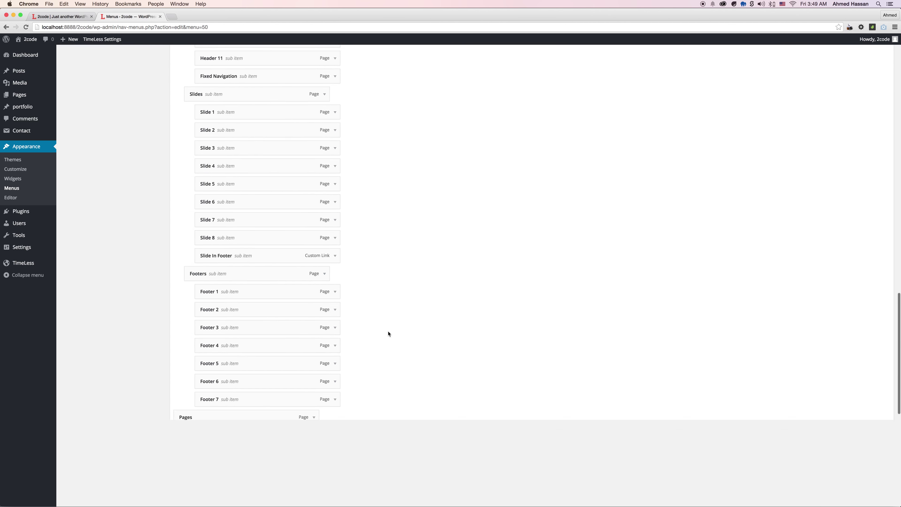
click(316, 381)
click(316, 360)
click(314, 345)
click(313, 328)
click(216, 369)
text(col-md-3)
scroll(243, 370, down, 5)
click(215, 272)
text(col-md-3)
click(195, 375)
text(col-md-3)
click(197, 477)
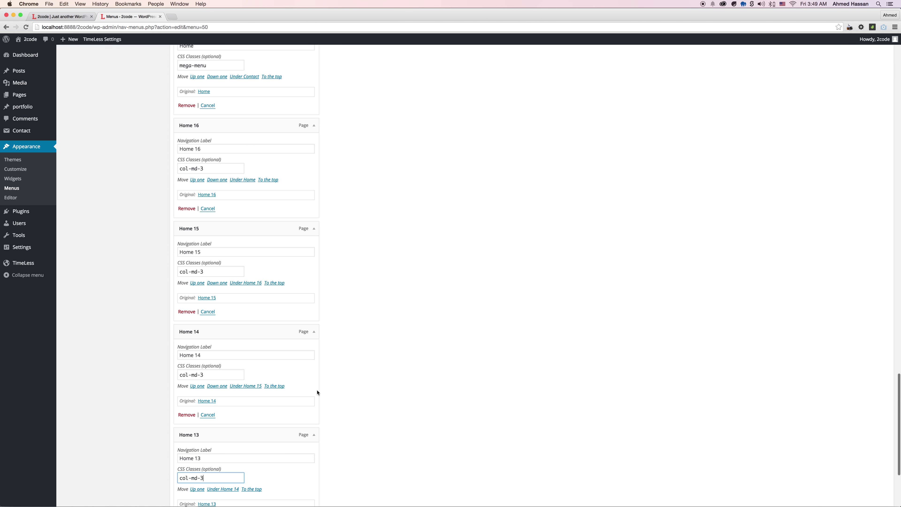
Collapse the new items and nest Home 16, Home 15, Home 14 and Home 13 under the new Home item
click(314, 435)
click(314, 332)
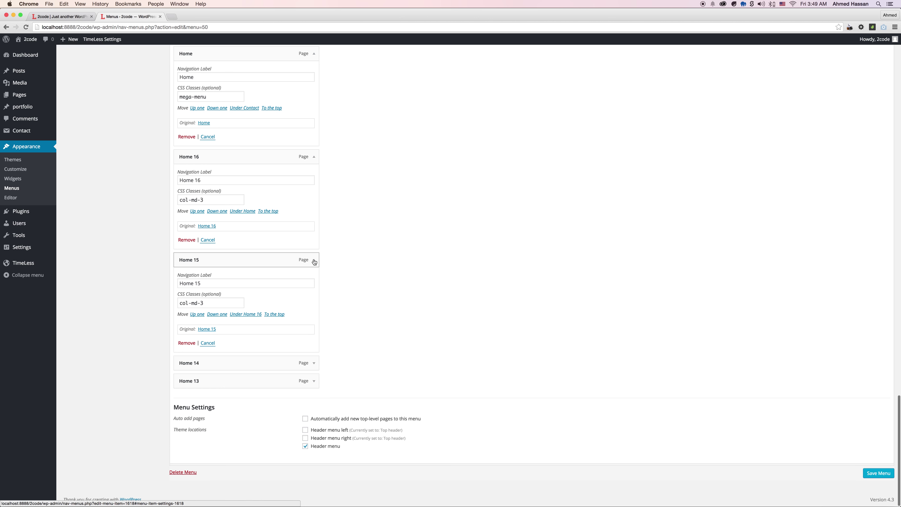
click(314, 262)
click(317, 245)
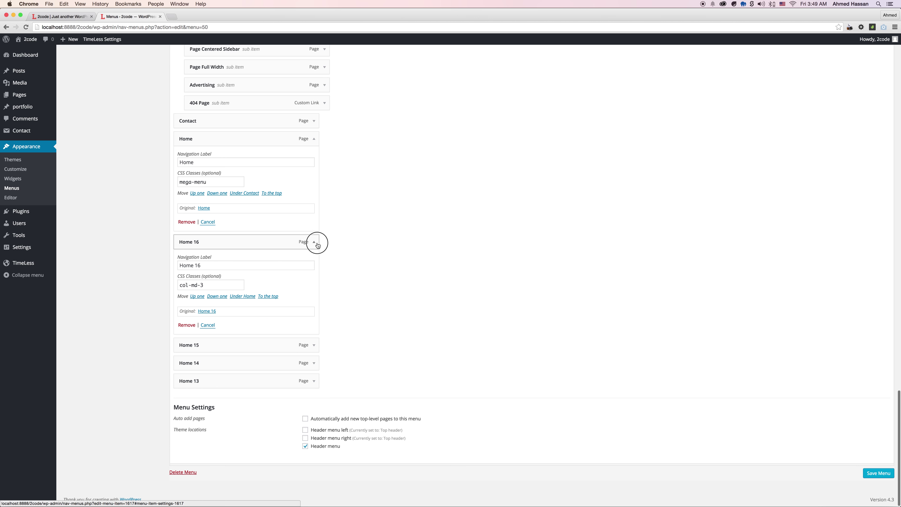
click(314, 224)
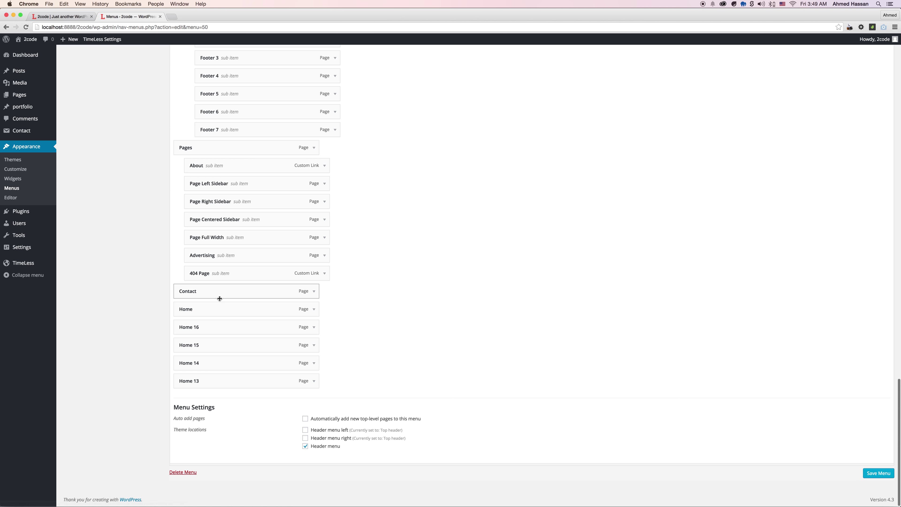
drag(211, 330, 216, 398)
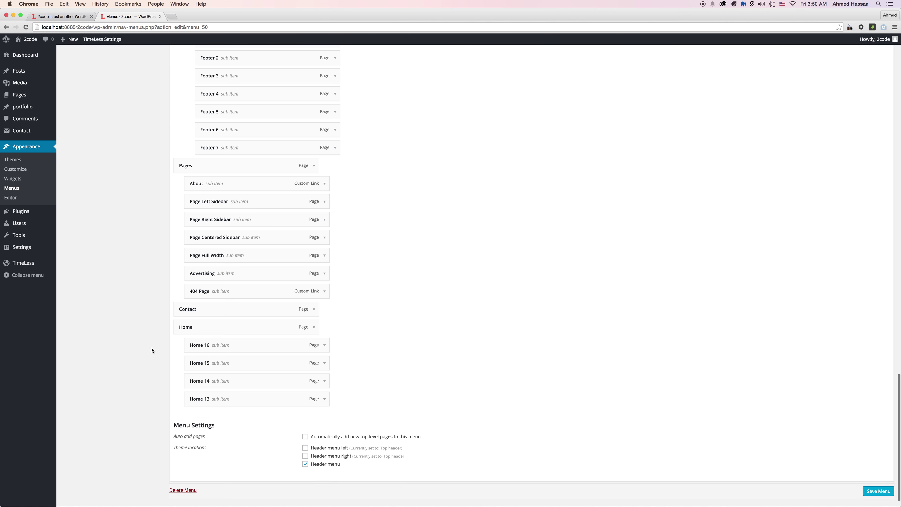
Add Home 16, 15, 14 and 13 again, nest each under the existing item of the same name and save the menu
scroll(142, 356, up, 15)
scroll(141, 316, up, 4)
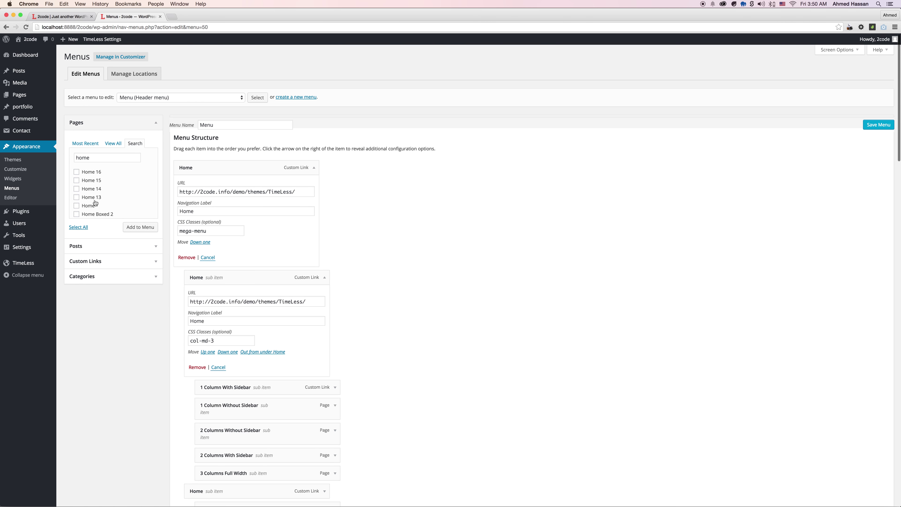
click(135, 227)
scroll(424, 351, down, 20)
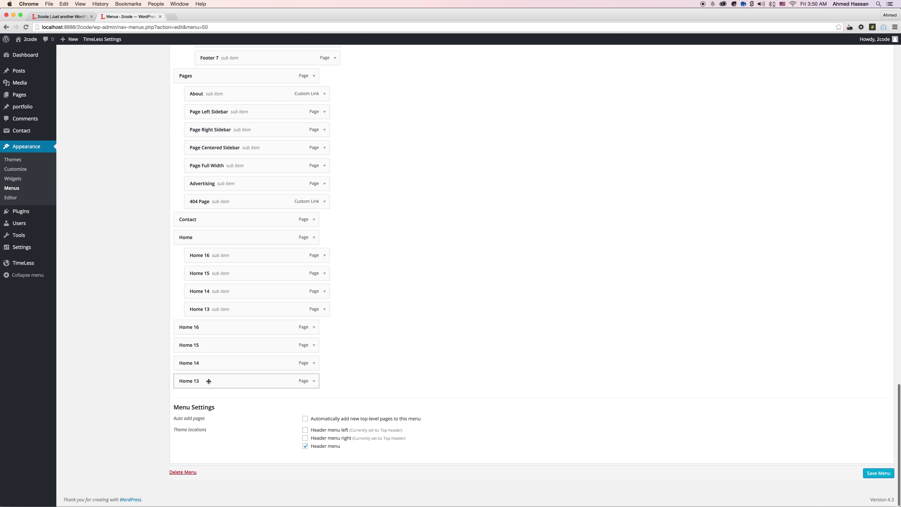
drag(208, 381, 232, 356)
drag(204, 398, 243, 287)
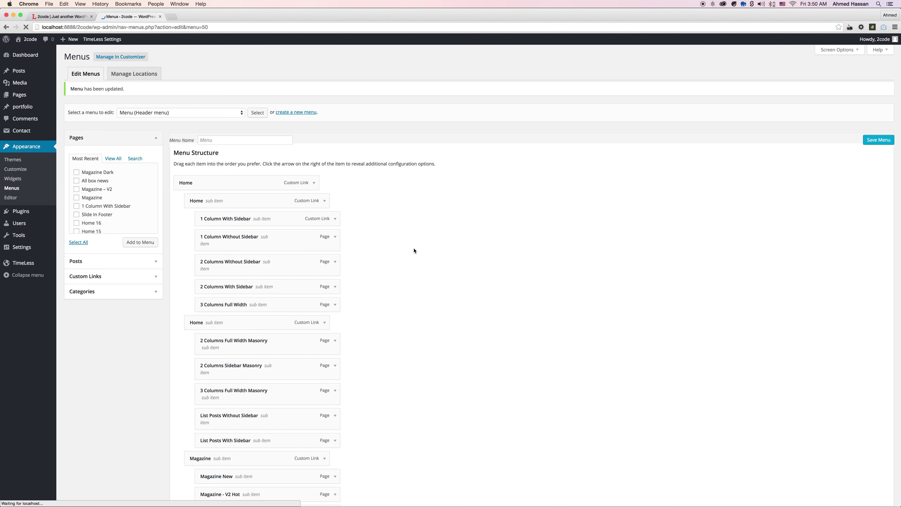
Reload the front page and check the columns of the new Home item's mega menu
scroll(412, 254, down, 15)
scroll(404, 263, down, 10)
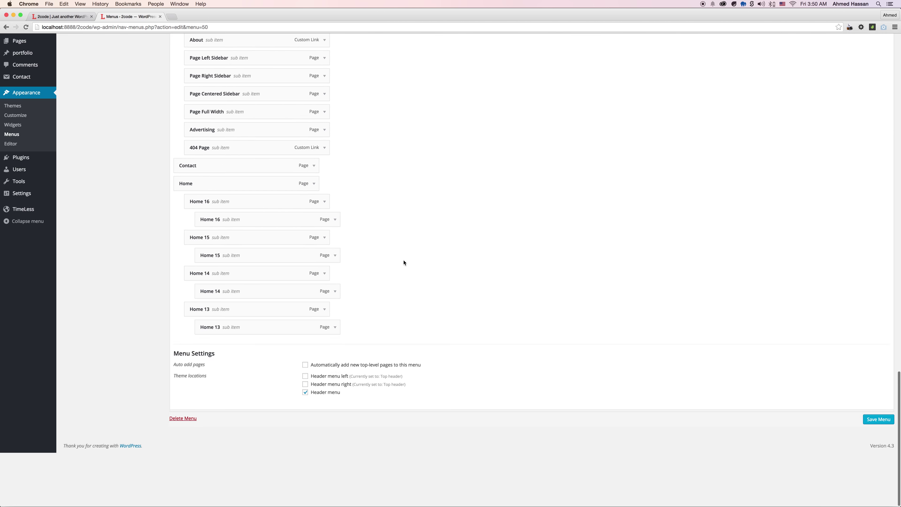
key(super+1)
key(super+r)
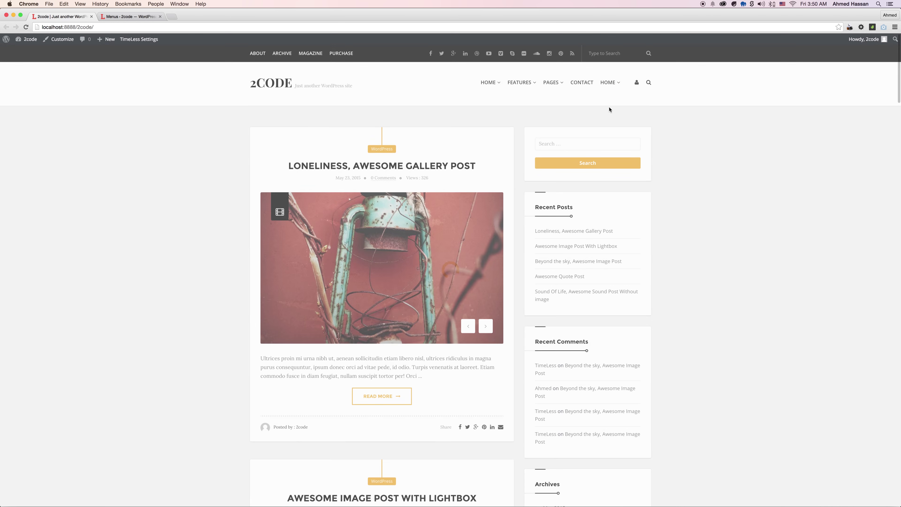
mouse_move(616, 84)
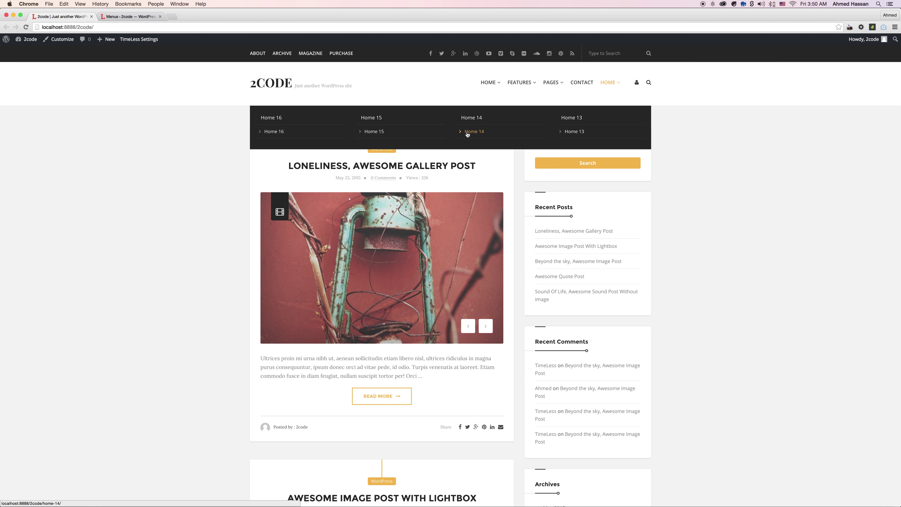
Remove both Home 13 items from the new Home mega menu in the menu editor
key(super+alt+Right)
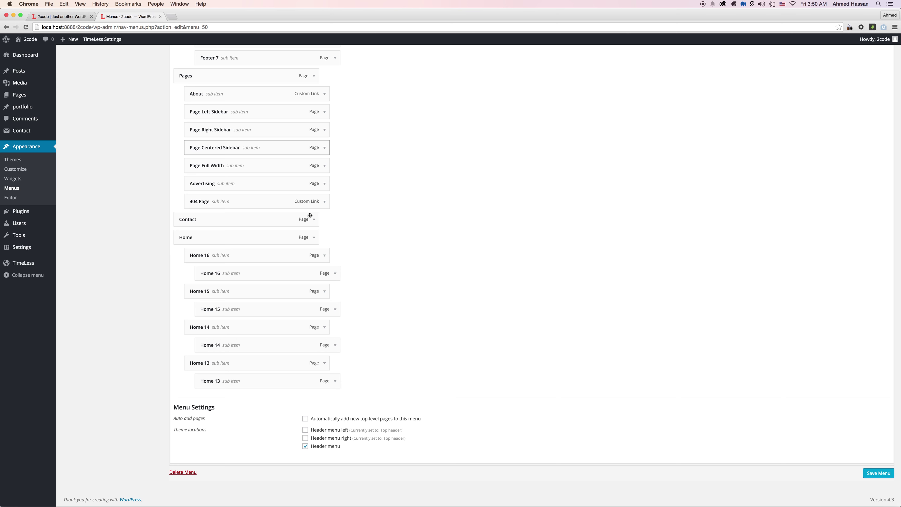
click(335, 381)
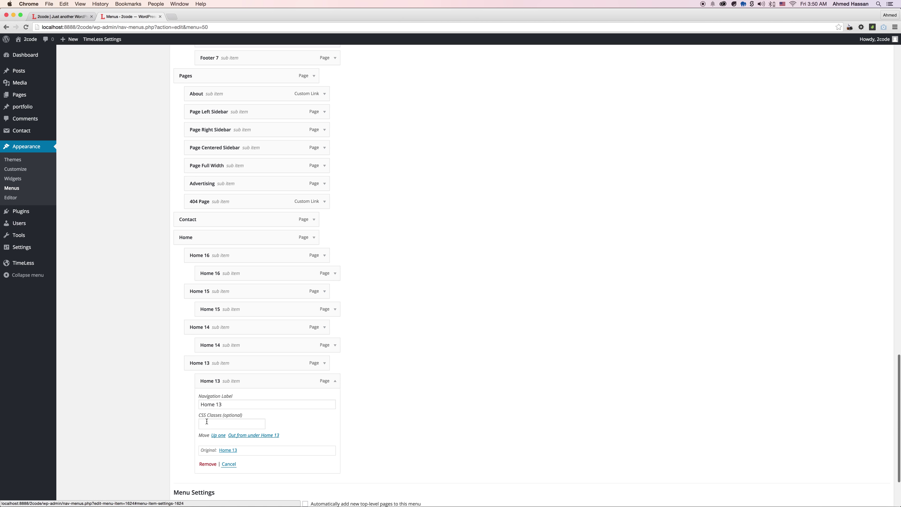
click(210, 464)
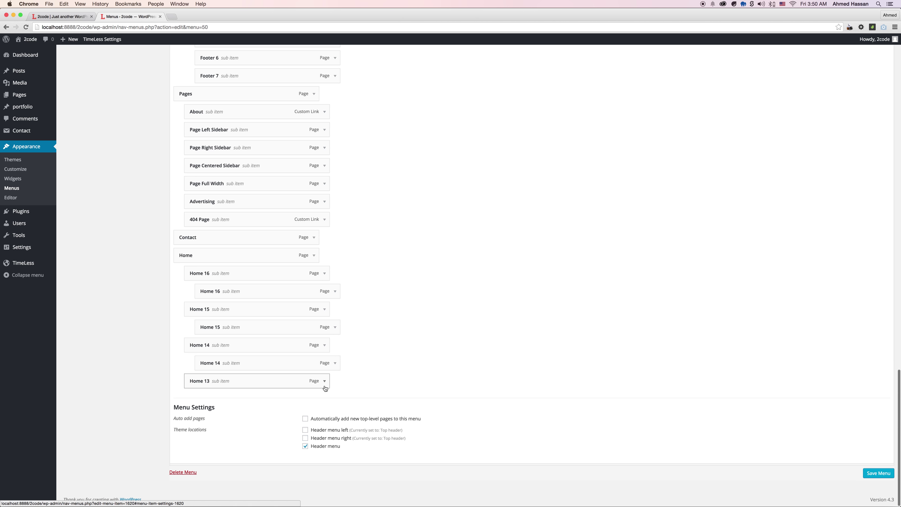
click(197, 464)
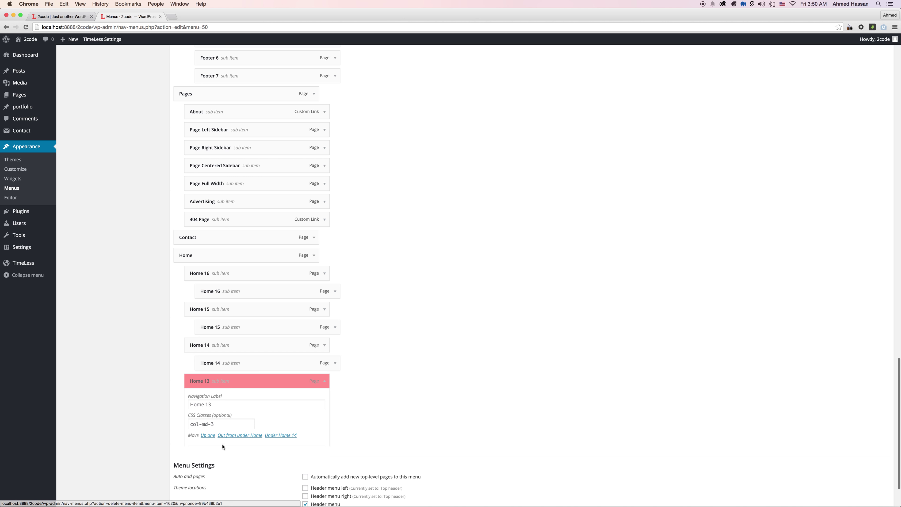
Set the CSS class of the Home 16, Home 15 and Home 14 column items to col-md-4
click(325, 364)
click(326, 331)
click(324, 293)
double_click(212, 336)
text(4)
scroll(227, 320, down, 6)
double_click(215, 228)
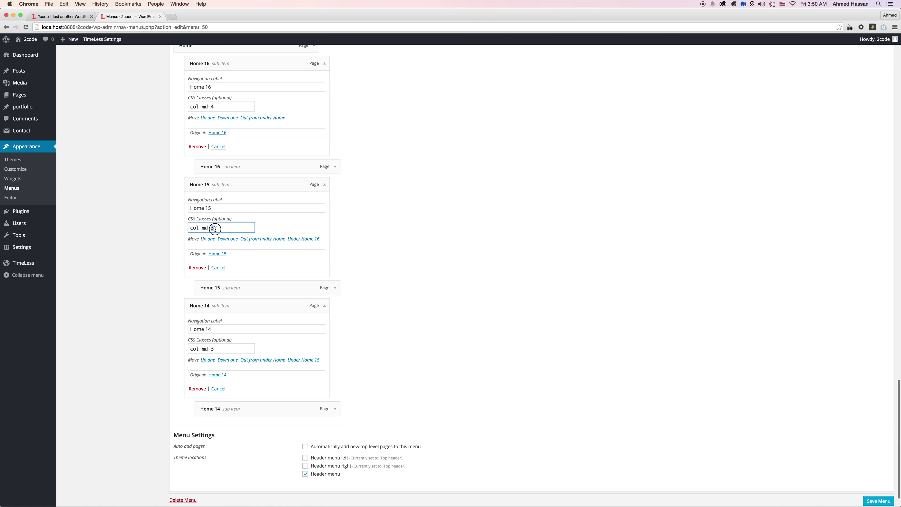
double_click(210, 348)
text(4)
scroll(745, 459, down, 2)
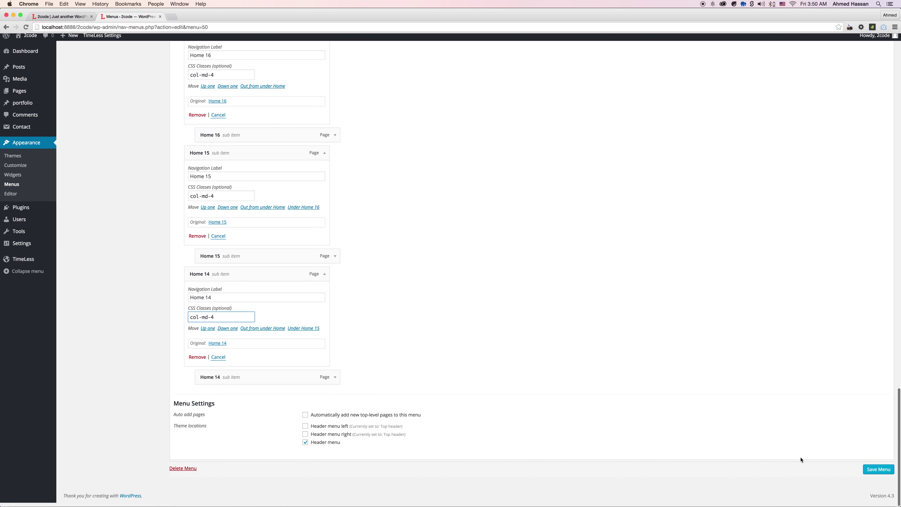
Save the menu, reload the front page and check the new Home item's mega menu
click(874, 474)
key(super+alt+Left)
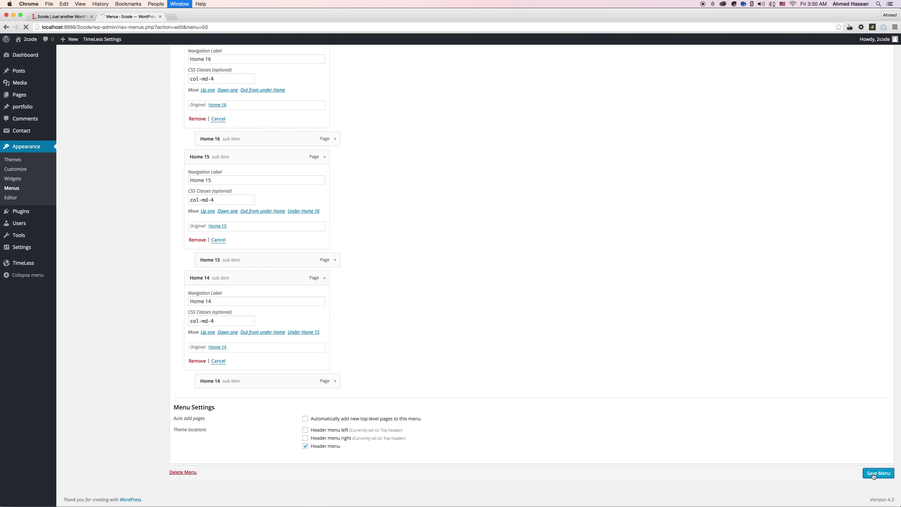
key(super+r)
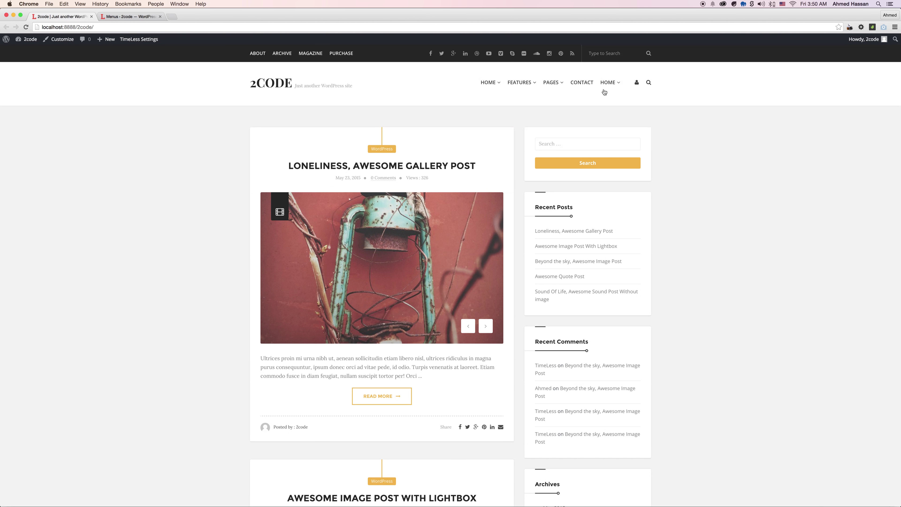
mouse_move(608, 85)
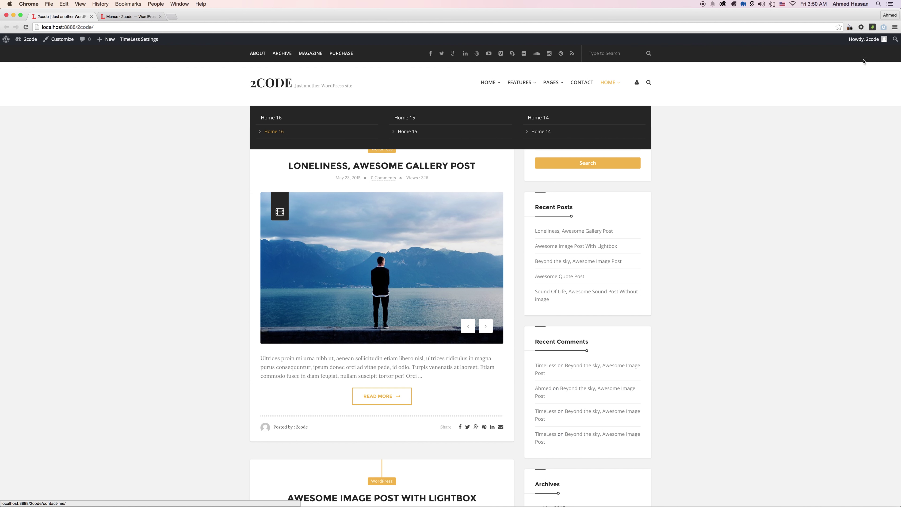
Set the navigation label of the Home 15 item nested under the Home 15 column to Home 15<span class='label-menu'>New</span>
key(super+alt+Right)
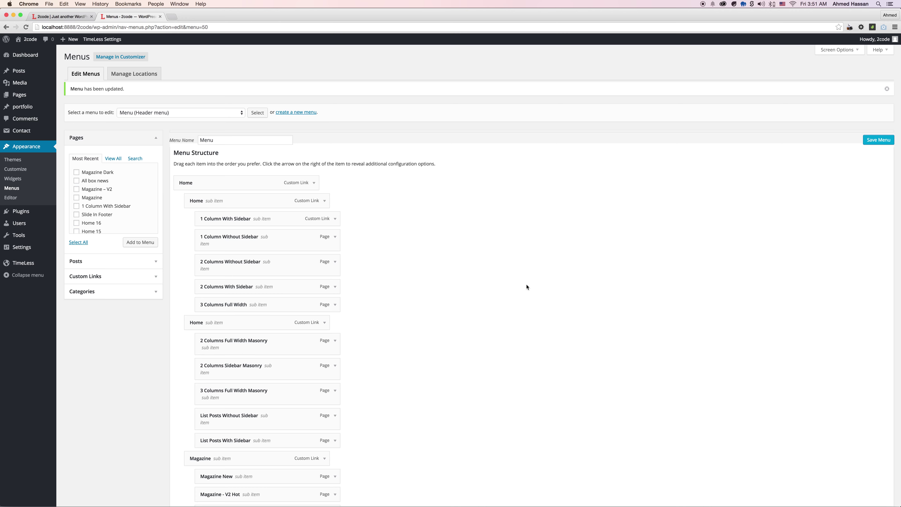
scroll(473, 301, down, 5)
click(335, 345)
click(237, 369)
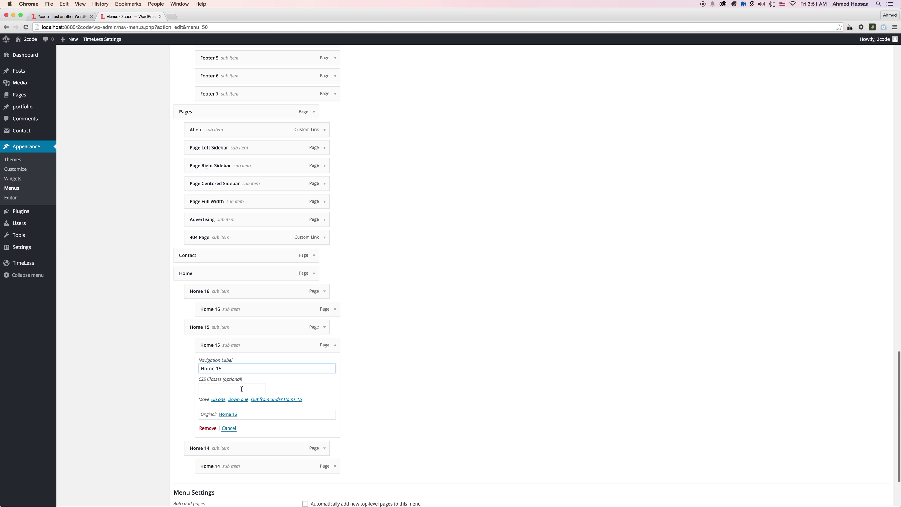
text(<span>)
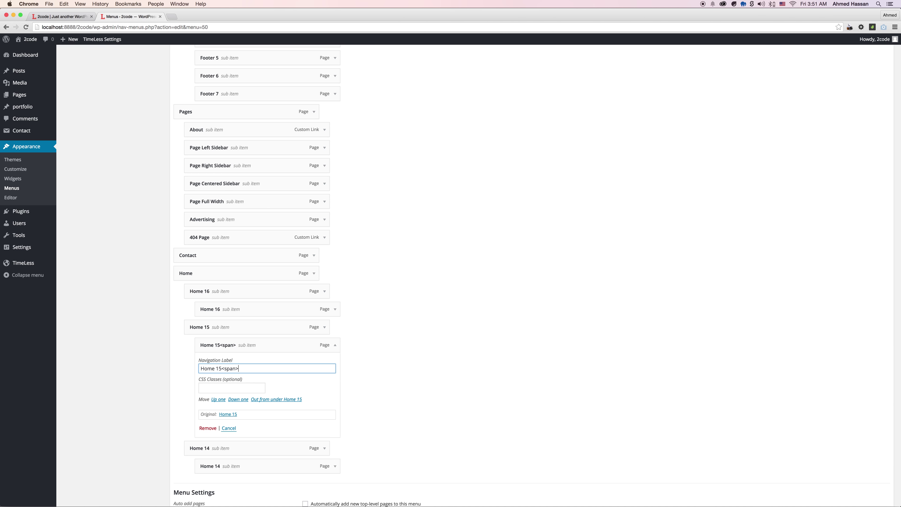
text(</span)
key(Left)
key(Left)
text(class=")
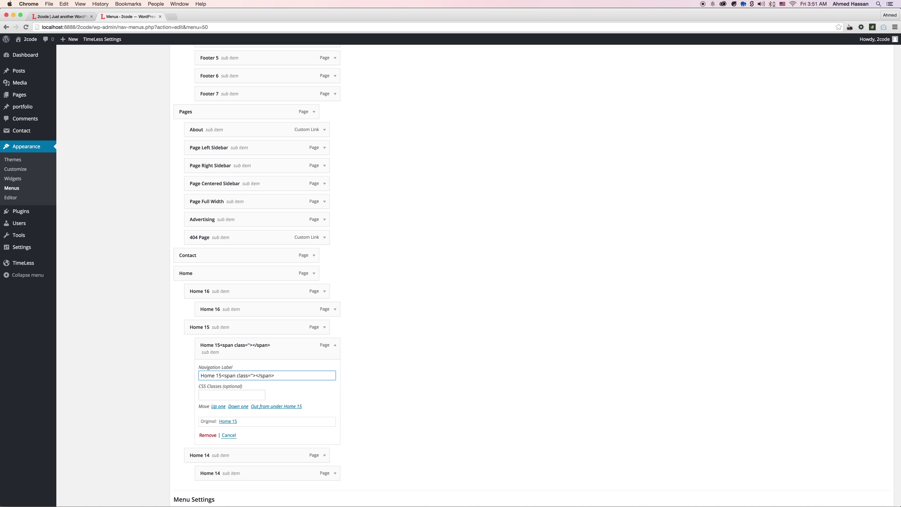
text(label-menuNes)
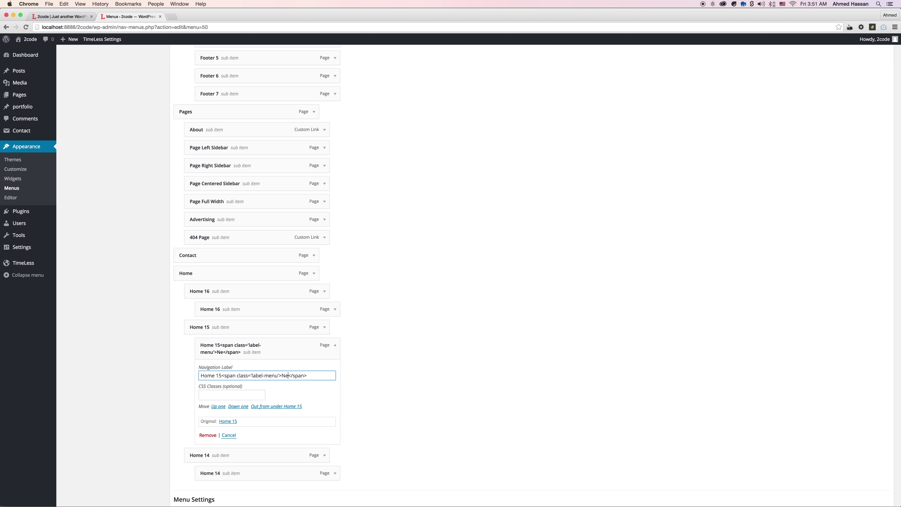
key(BackSpace)
text(w)
scroll(582, 394, down, 3)
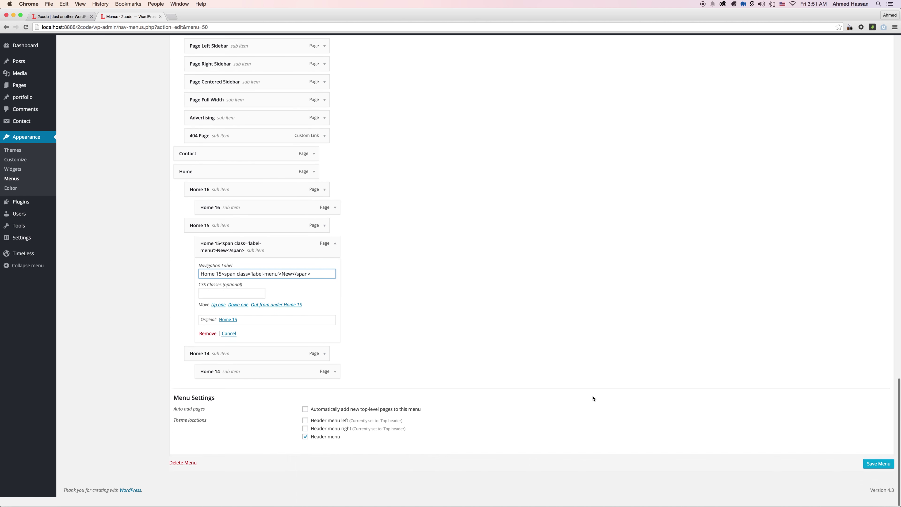
Save the menu with the New label and reload the front page
click(882, 476)
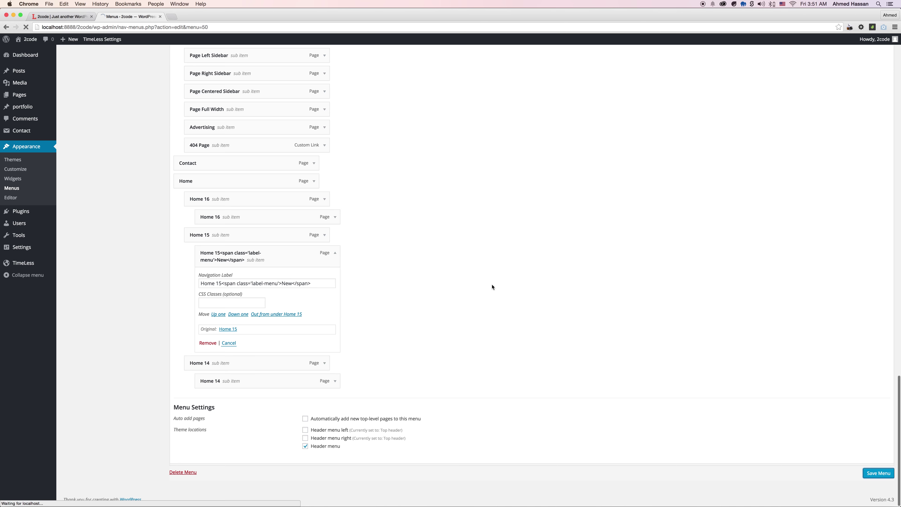
key(super+1)
key(super+r)
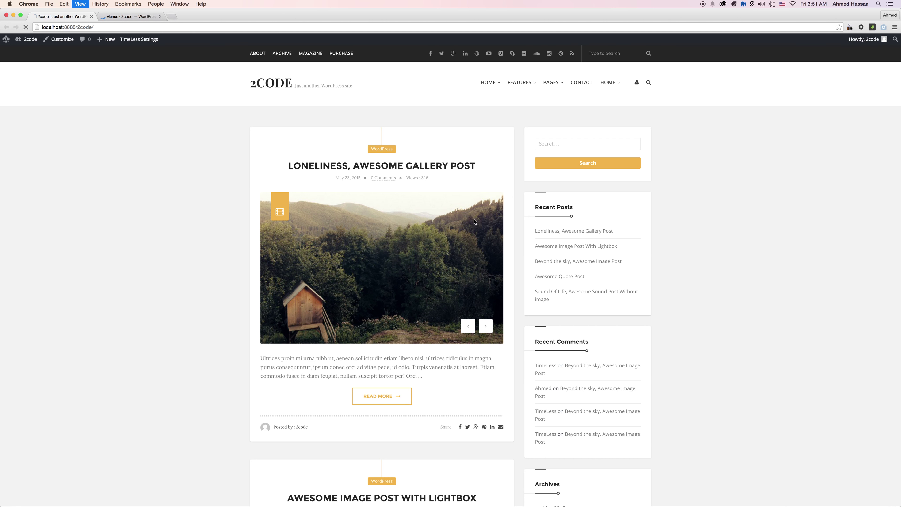